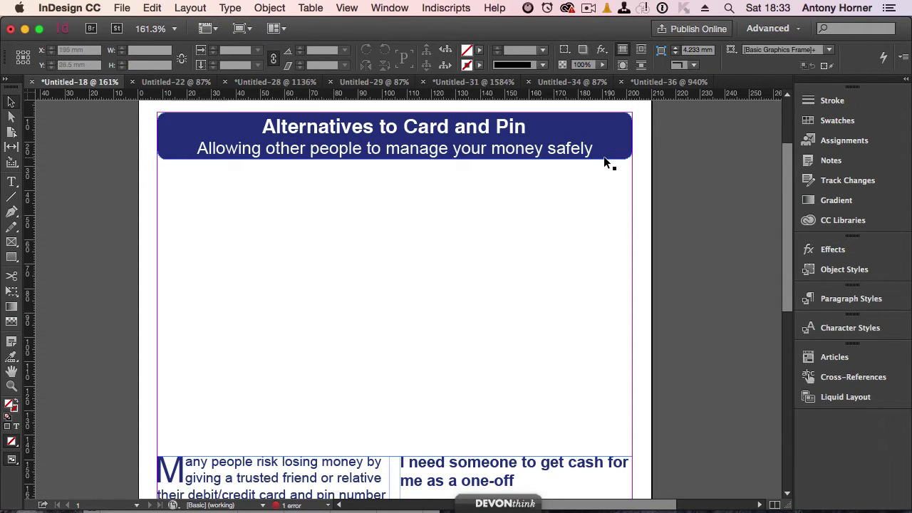
Launch Wordalizer PRO and scan the current InDesign document's words in English
left_click(445, 6)
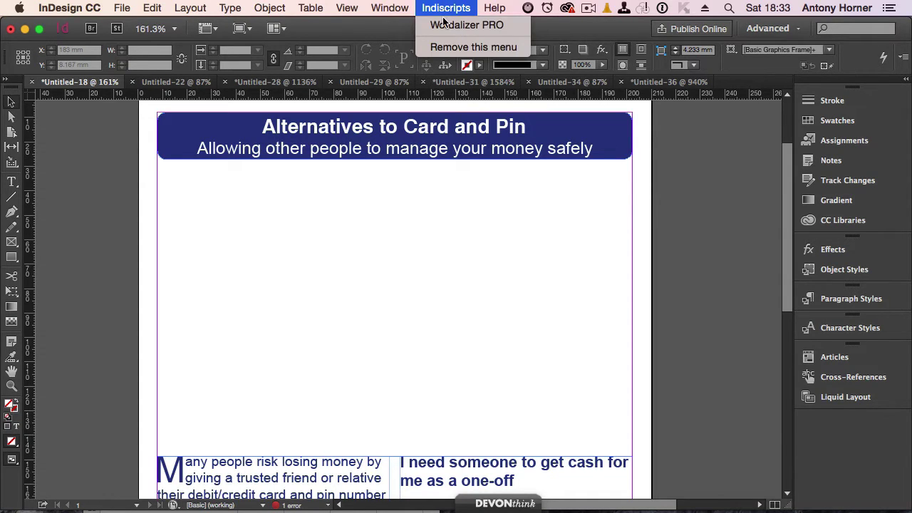
left_click(449, 26)
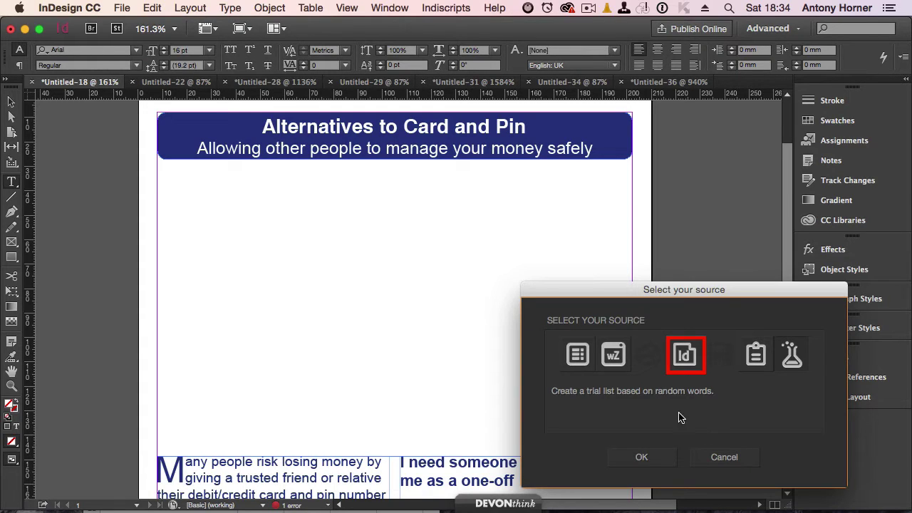
left_click(684, 351)
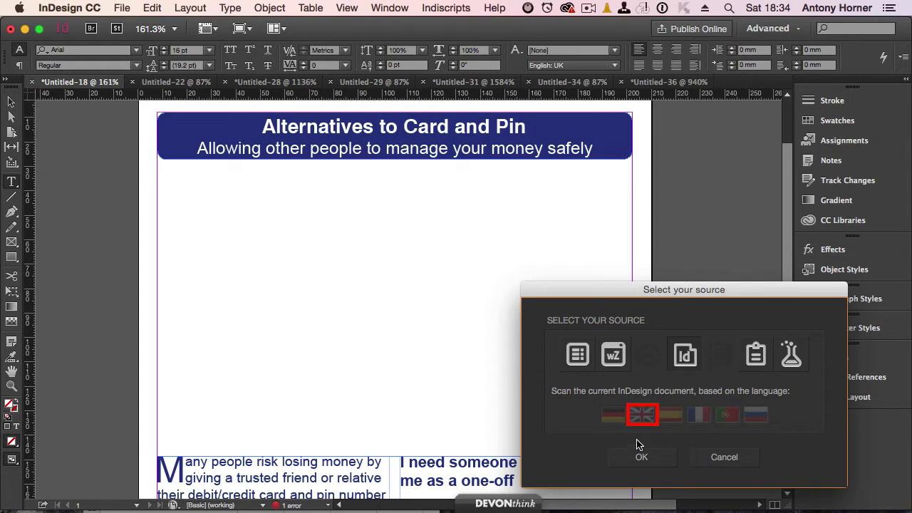
left_click(636, 461)
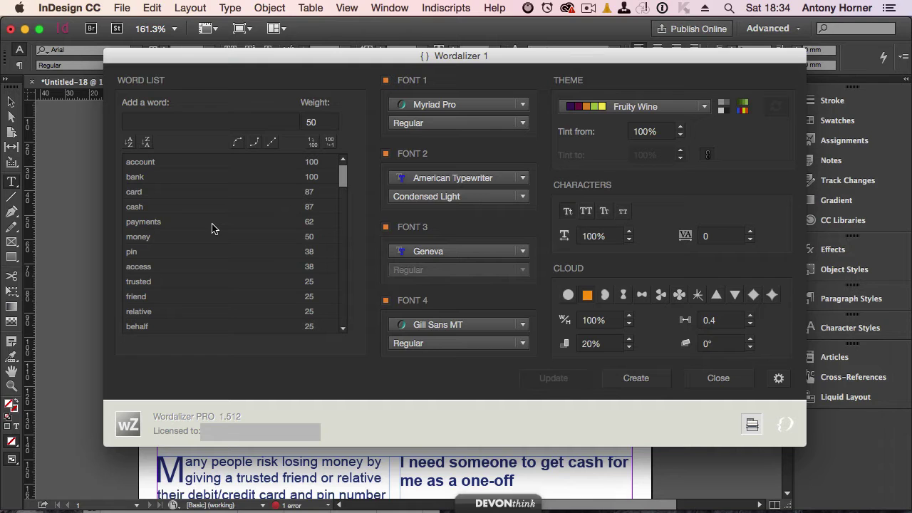
Choose the Deep Blue colour theme and change the W/H ratio to 200
left_click(611, 109)
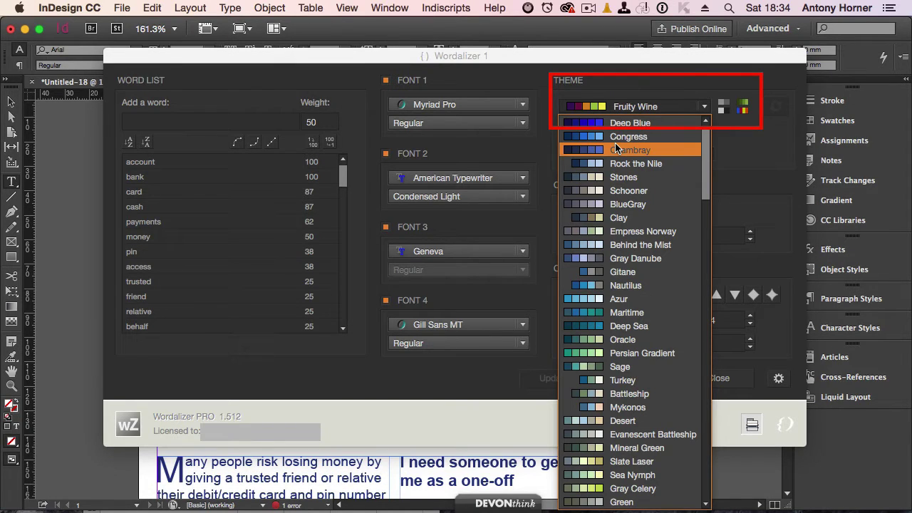
left_click(618, 125)
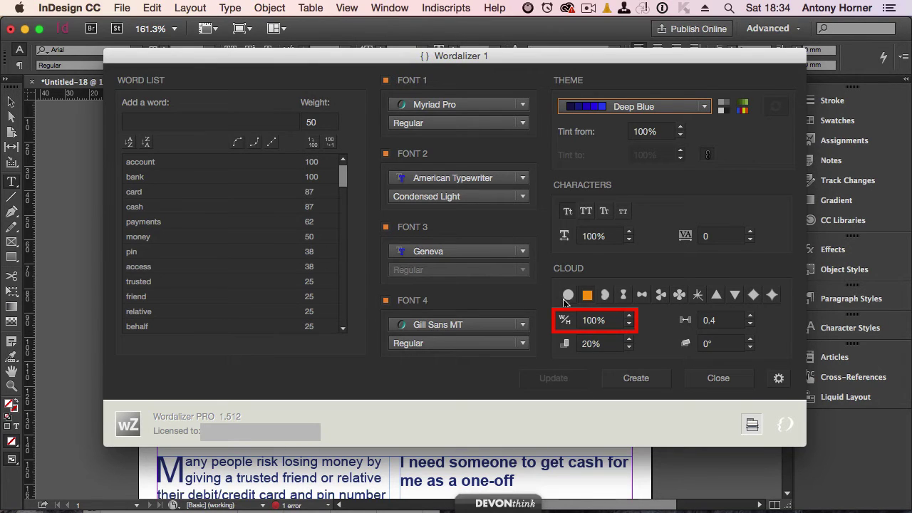
left_click(610, 320)
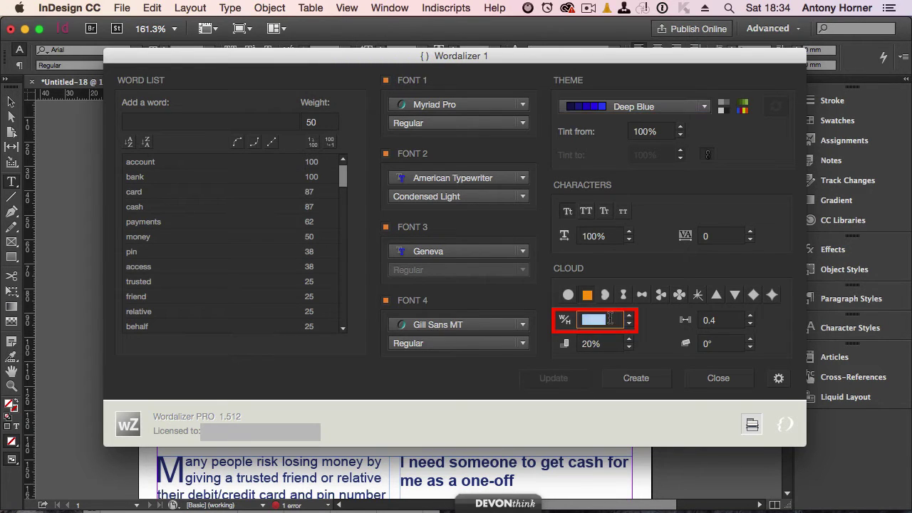
left_click_drag(611, 320, 564, 319)
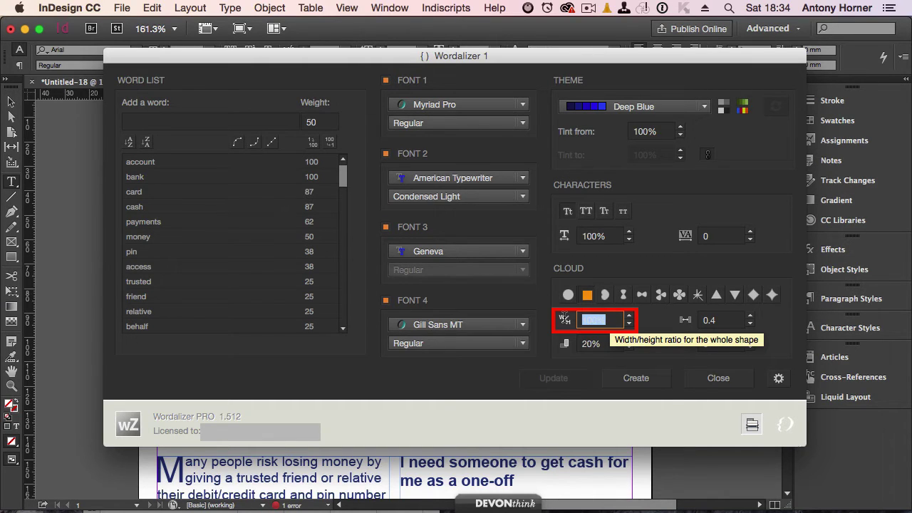
type("200")
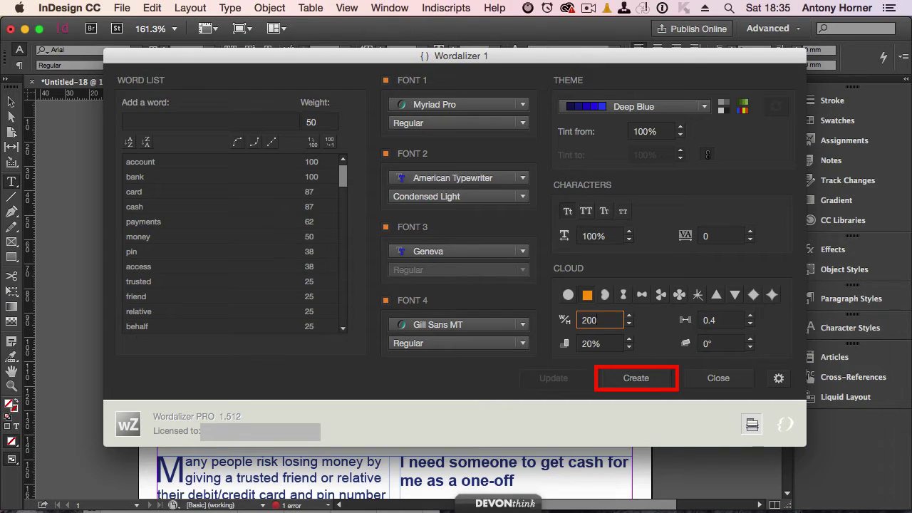
Generate the word cloud, group all its words into one object, and copy the group
left_click(626, 385)
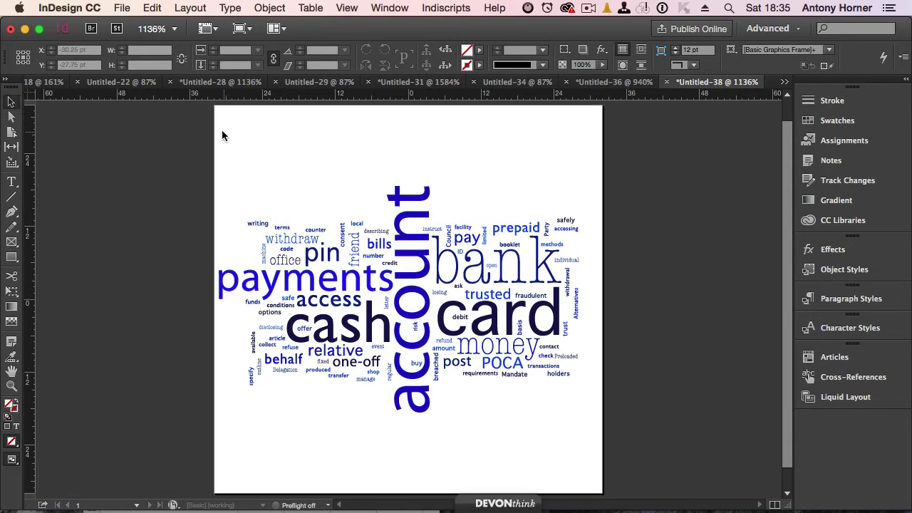
left_click_drag(211, 138, 631, 458)
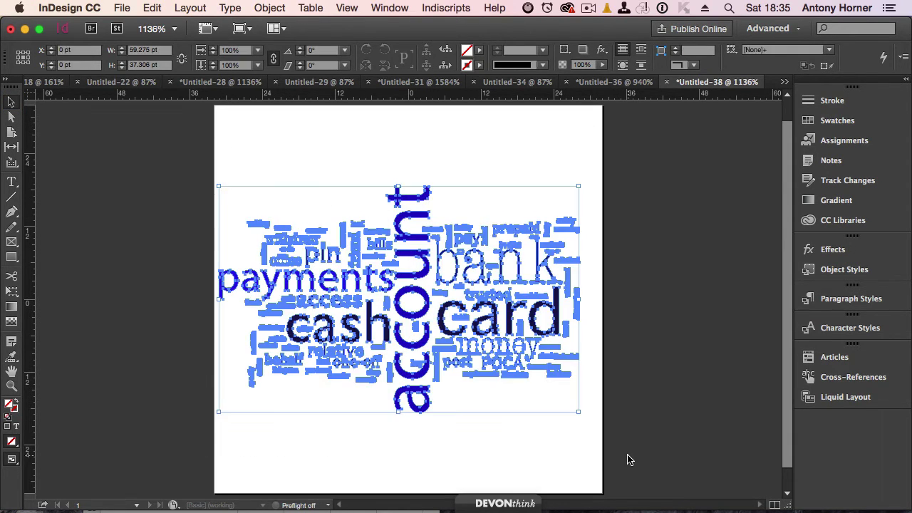
right_click(365, 251)
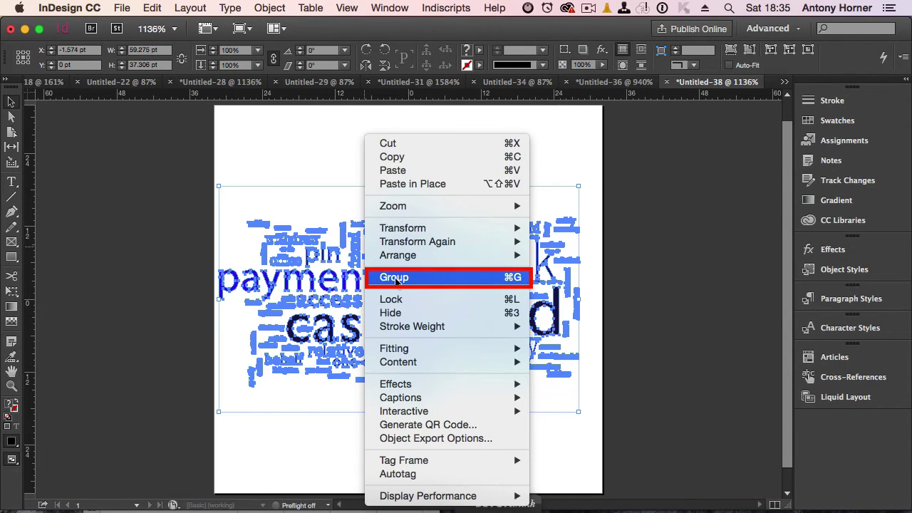
left_click(396, 282)
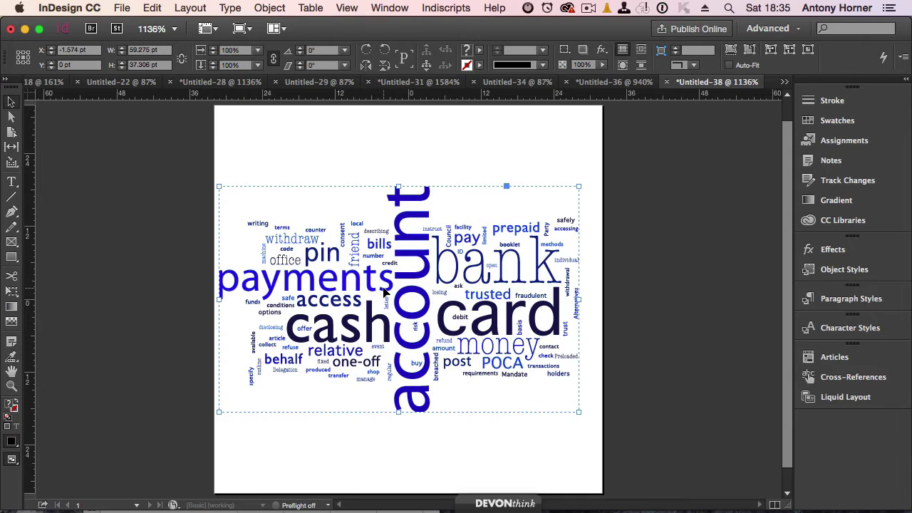
left_click_drag(383, 291, 383, 287)
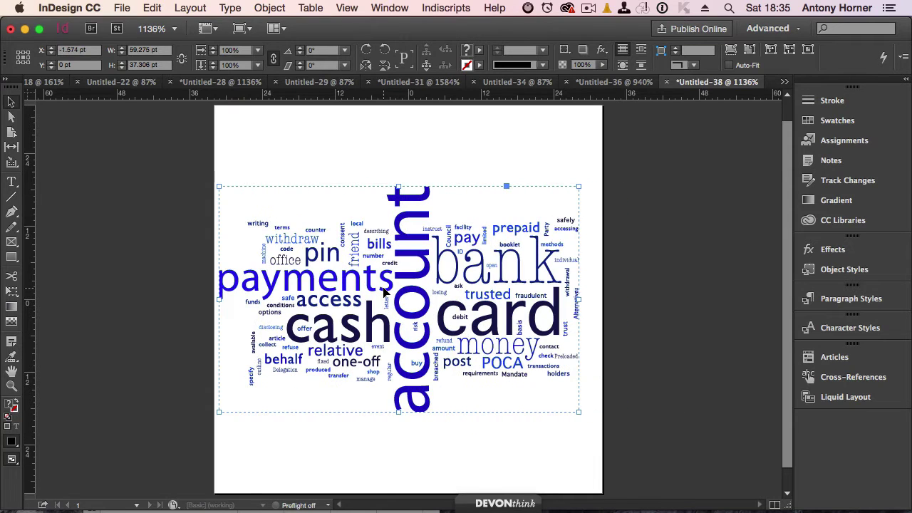
right_click(317, 205)
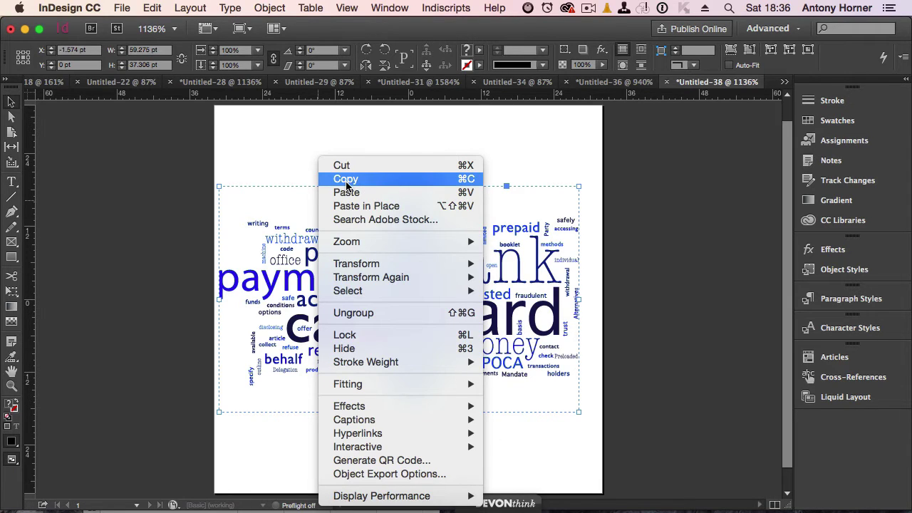
left_click(346, 182)
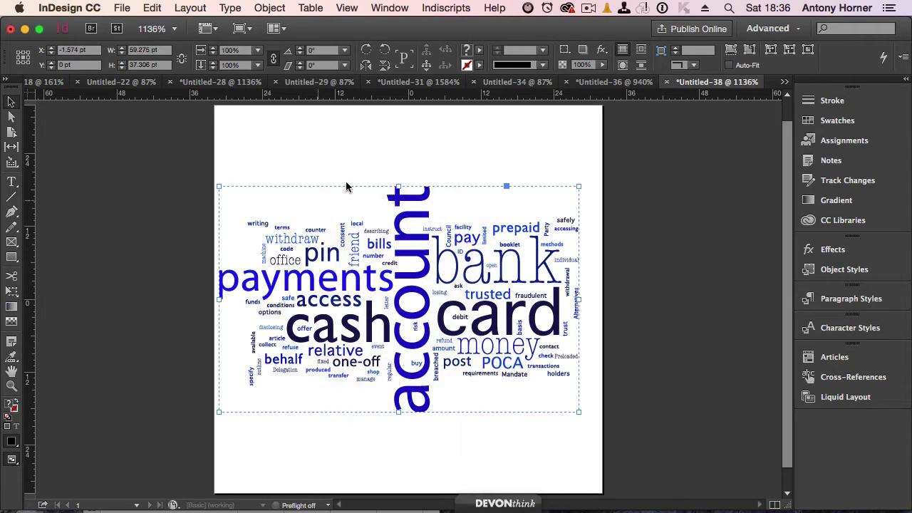
Paste the word cloud into the leaflet and move it just below the heading
left_click(43, 82)
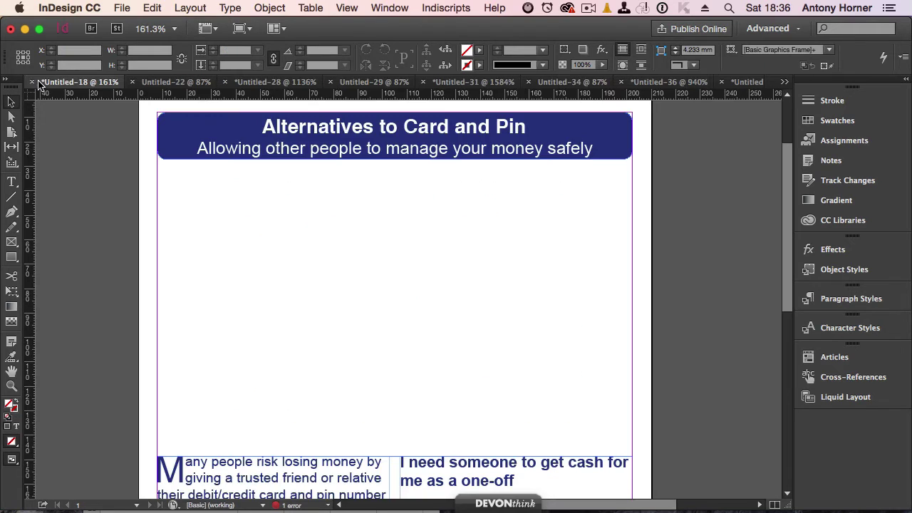
left_click(151, 7)
left_click(177, 87)
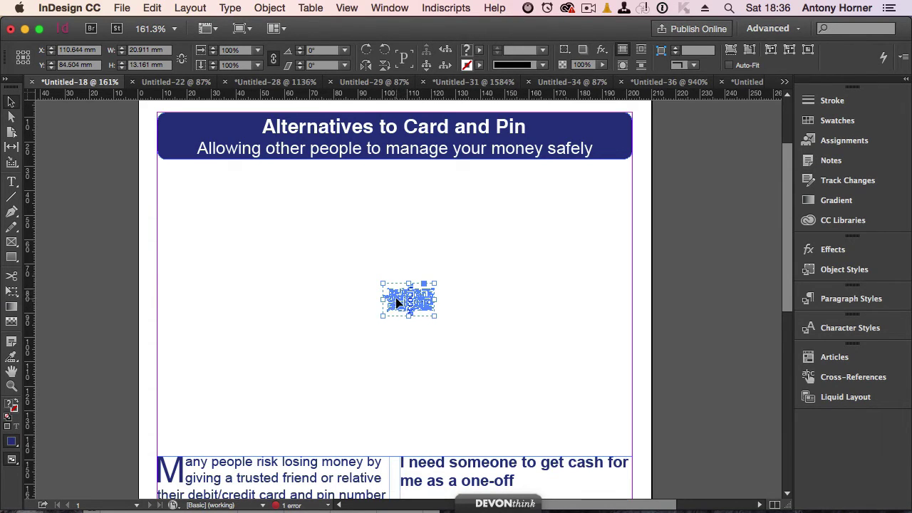
left_click_drag(397, 302, 178, 183)
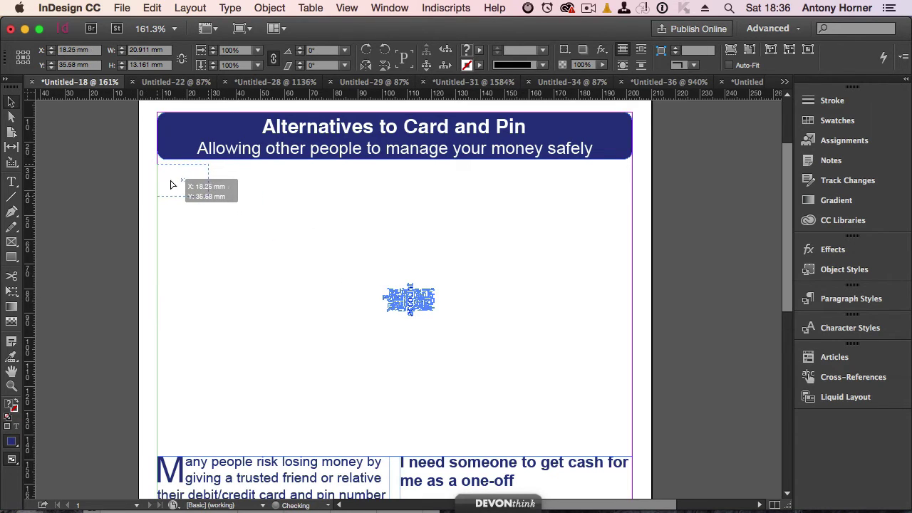
left_click_drag(178, 184, 173, 184)
Enlarge the word cloud to fill the space below the heading and nudge it right
left_click(208, 197)
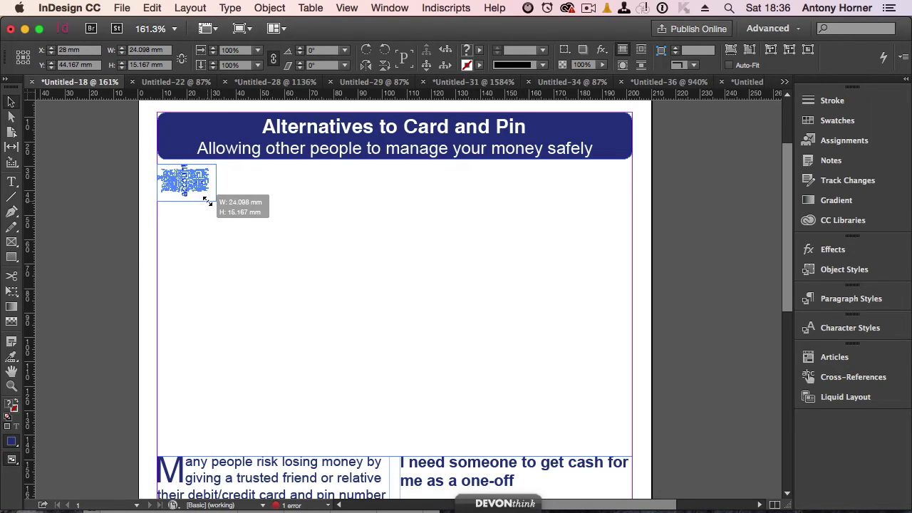
mouse_move(209, 197)
left_mouse_down()
mouse_move(420, 405)
mouse_move(484, 452)
left_mouse_up()
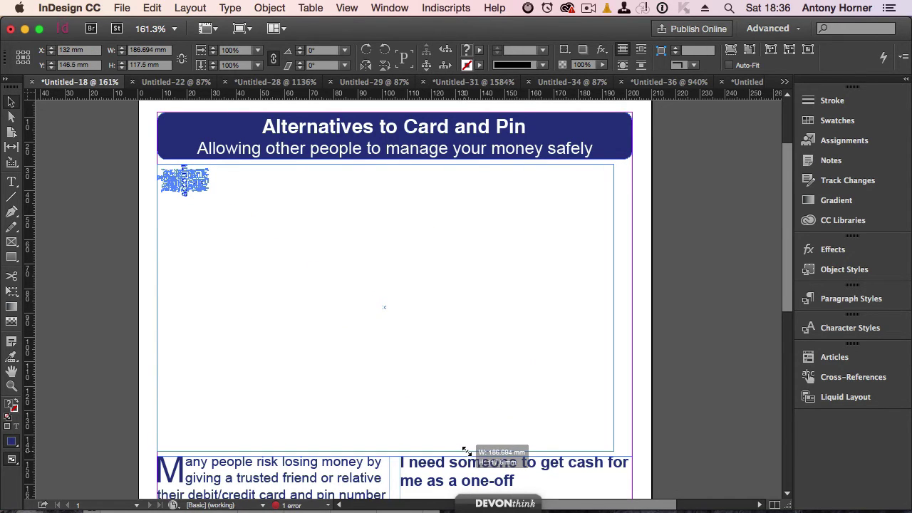
mouse_move(485, 452)
left_mouse_down()
mouse_move(512, 463)
mouse_move(508, 455)
left_mouse_up()
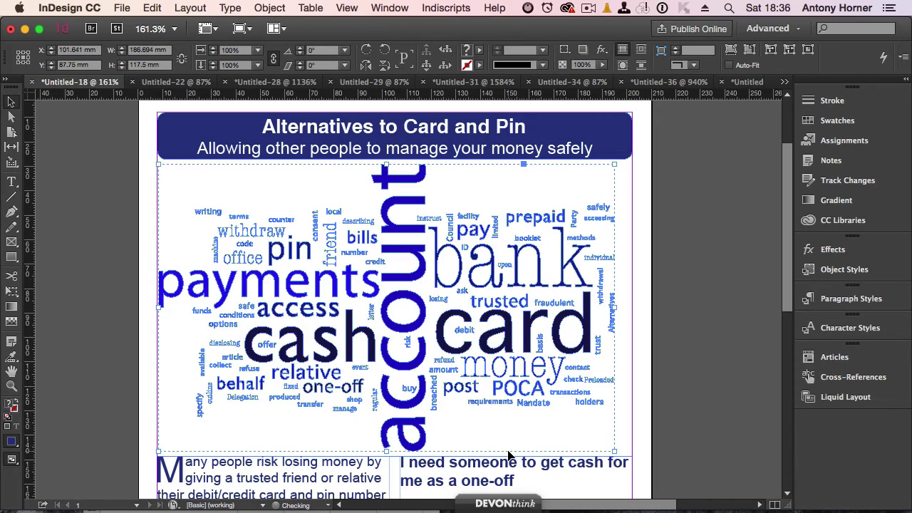
key("shift+Right")
key("Right")
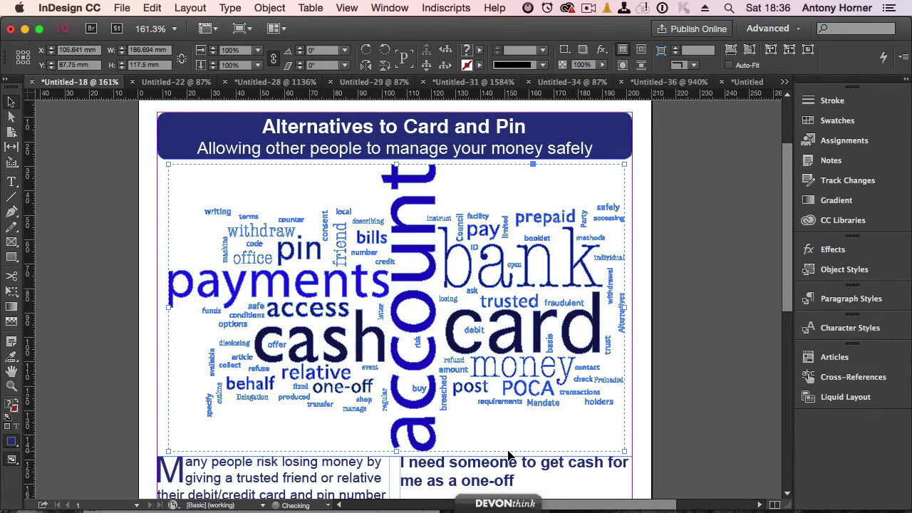
left_click(347, 8)
key("Escape")
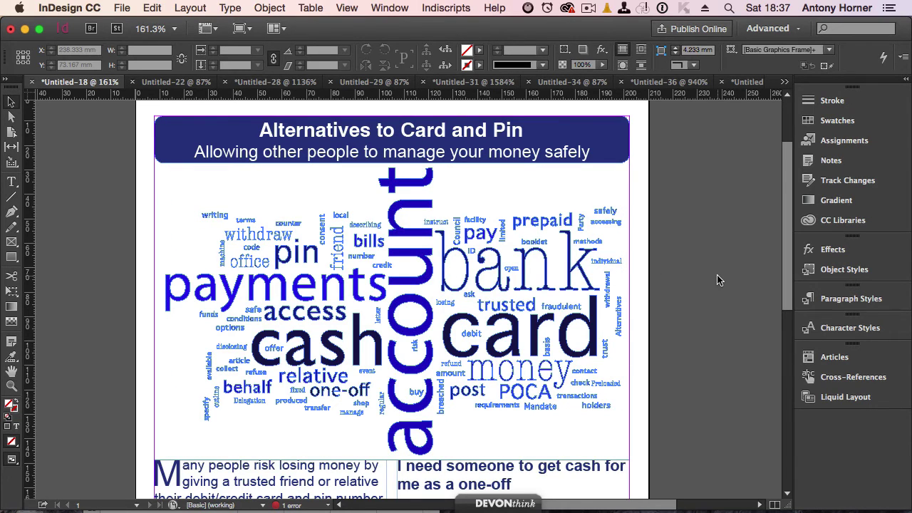
Turn on High Quality Display and Preview screen mode to review the finished leaflet
left_click(347, 8)
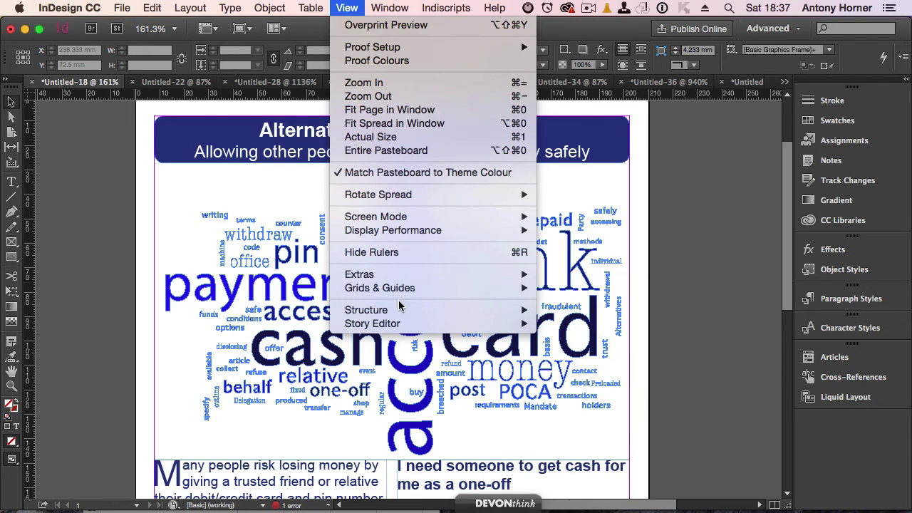
mouse_move(392, 230)
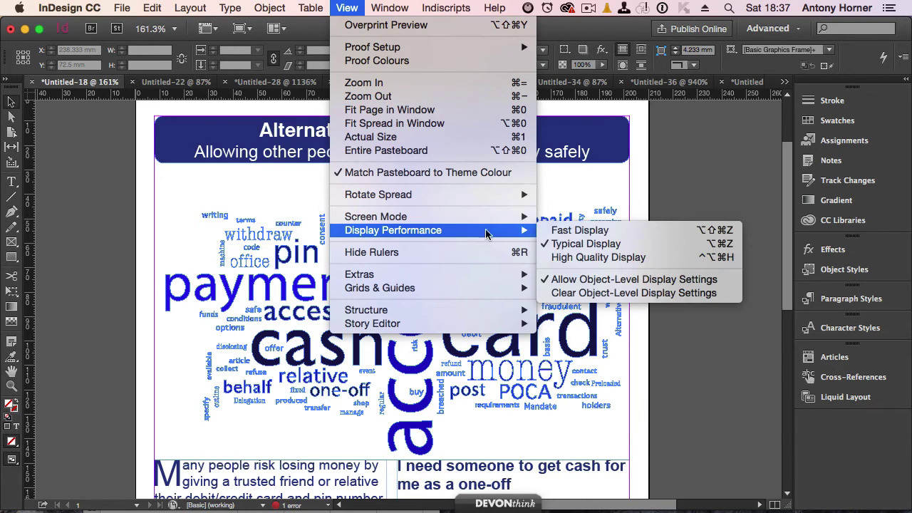
left_click(589, 258)
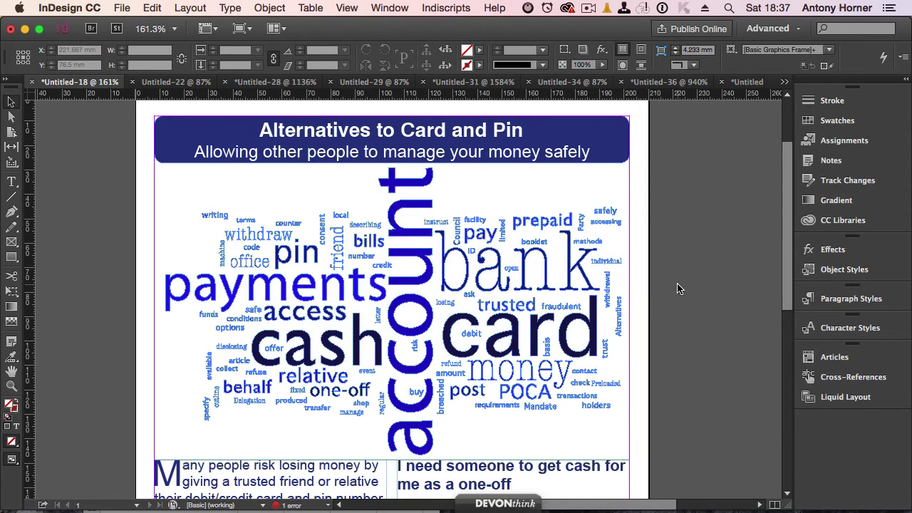
left_click(250, 33)
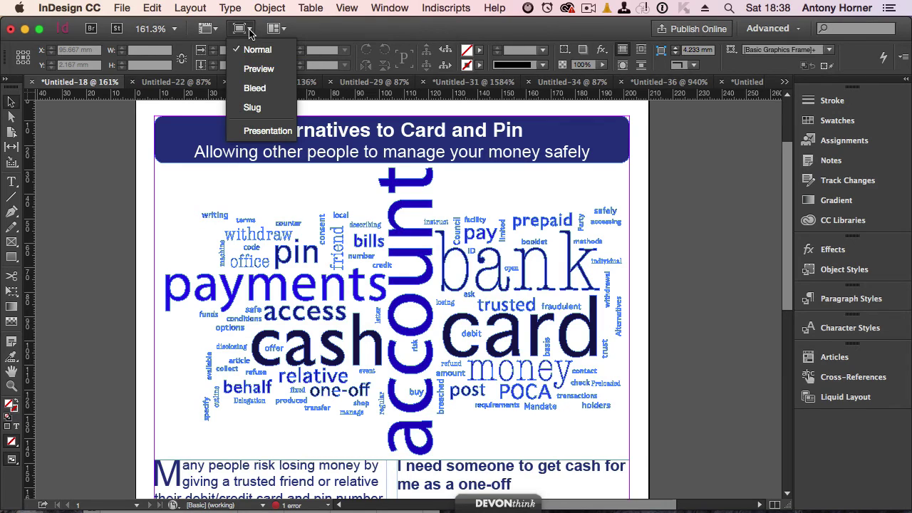
left_click(250, 69)
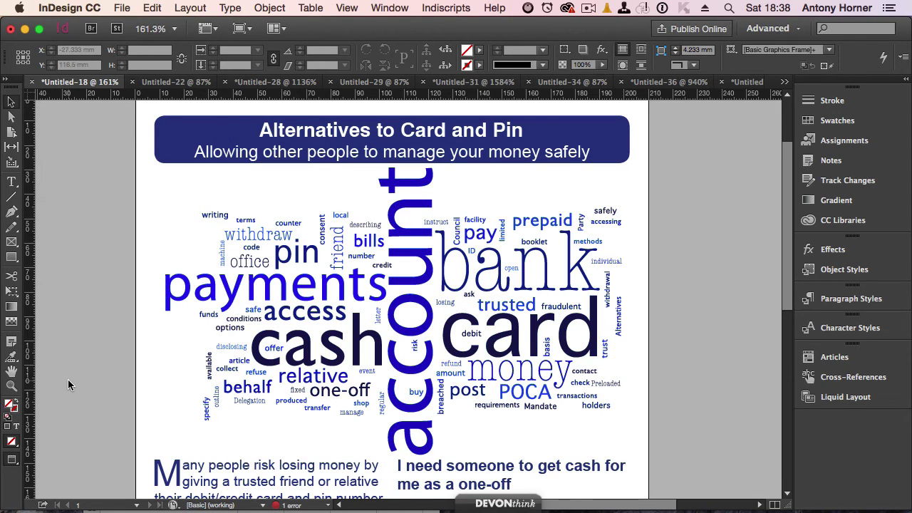
scroll(68, 381, "down", 4)
scroll(68, 385, "up", 4)
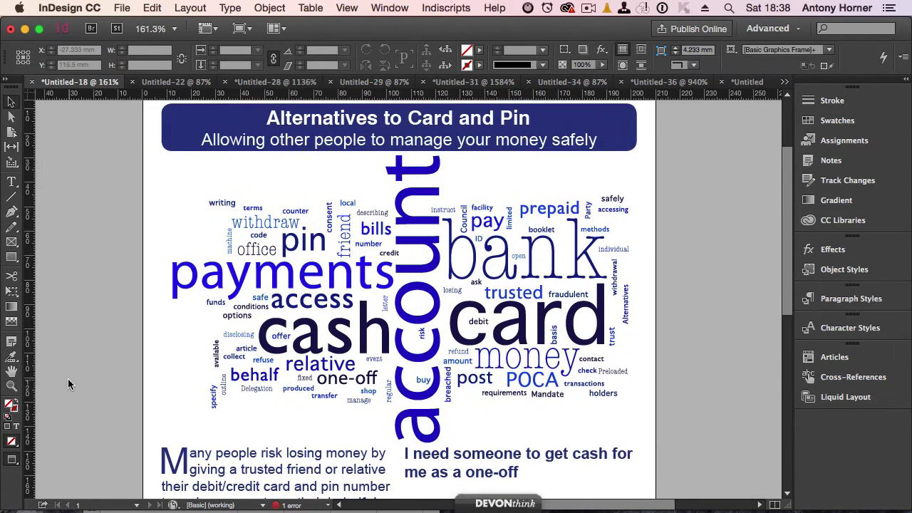
scroll(277, 318, "down", 3)
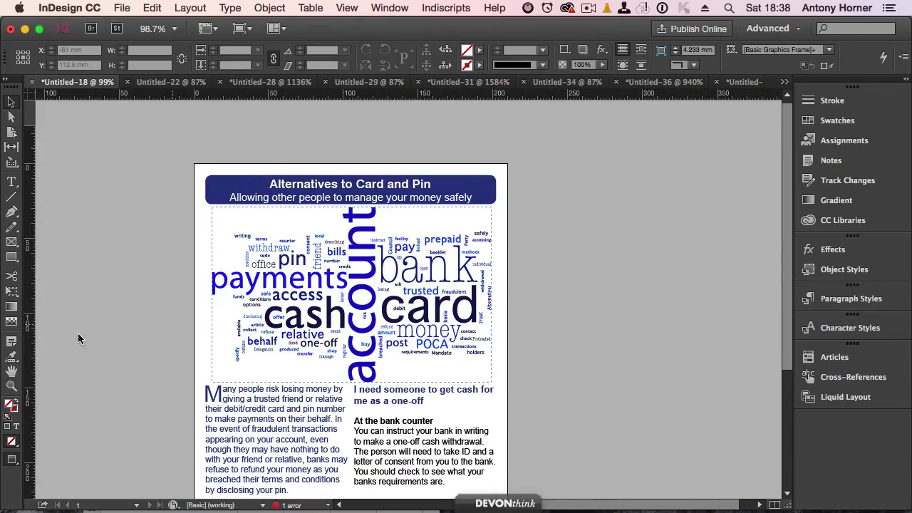